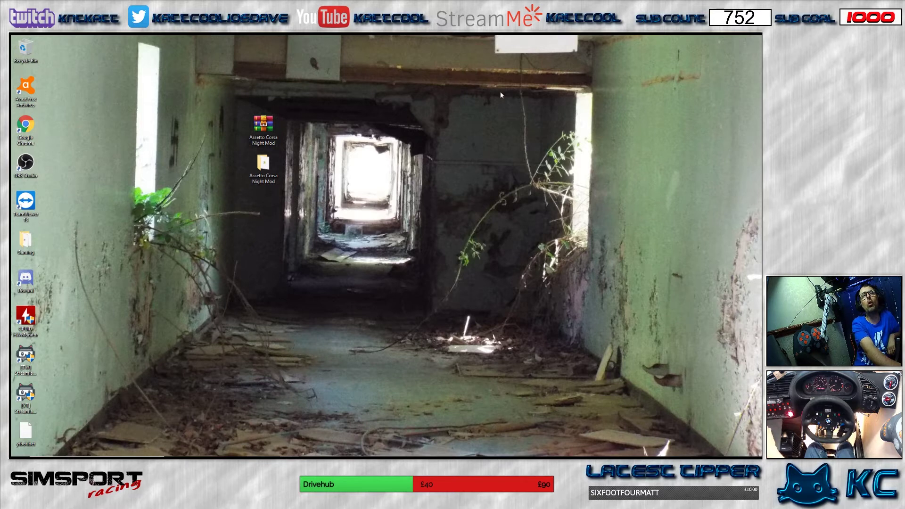
- Open the Assetto Corsa Night Mod folder and select its content, mods and JSGME items
{"action": "left_click_drag", "start_coordinate": [261, 170], "coordinate": [358, 283]}
{"action": "mouse_move", "coordinate": [350, 280]}
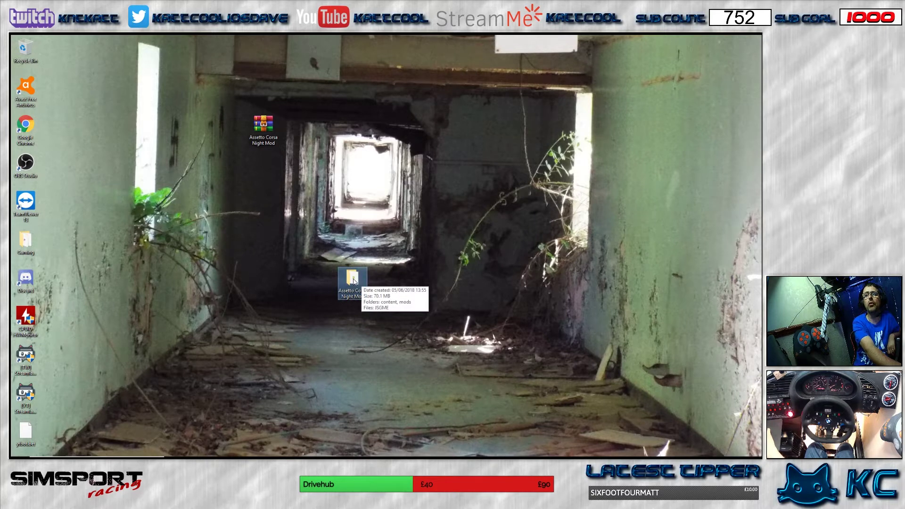
{"action": "double_click", "coordinate": [353, 279]}
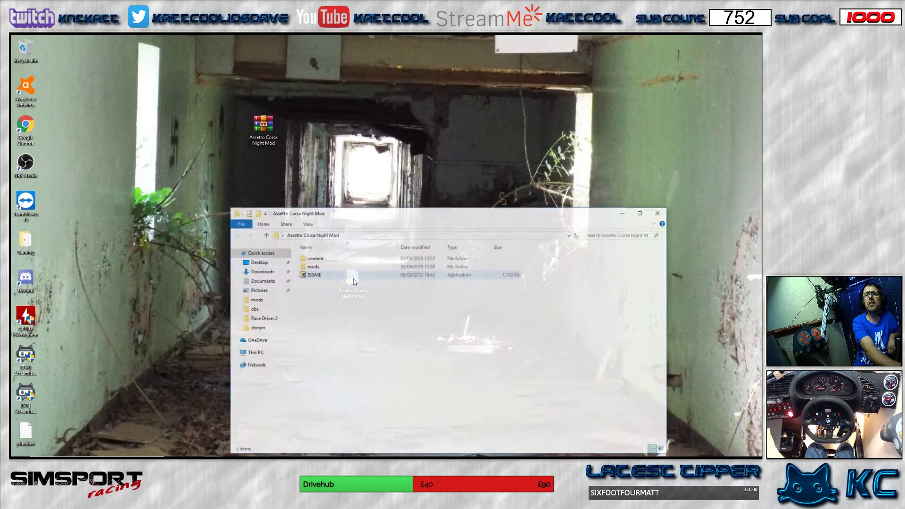
{"action": "left_click_drag", "start_coordinate": [363, 321], "coordinate": [317, 259]}
{"action": "right_click", "coordinate": [319, 260]}
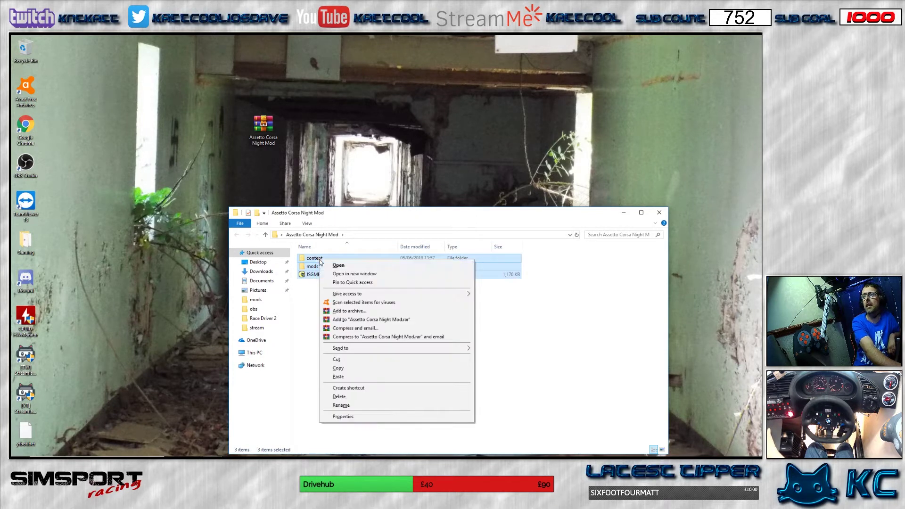
- Copy the three mod items and browse to D:\Assetto Corsa\steamapps\common\assettocorsa
{"action": "left_click", "coordinate": [339, 370]}
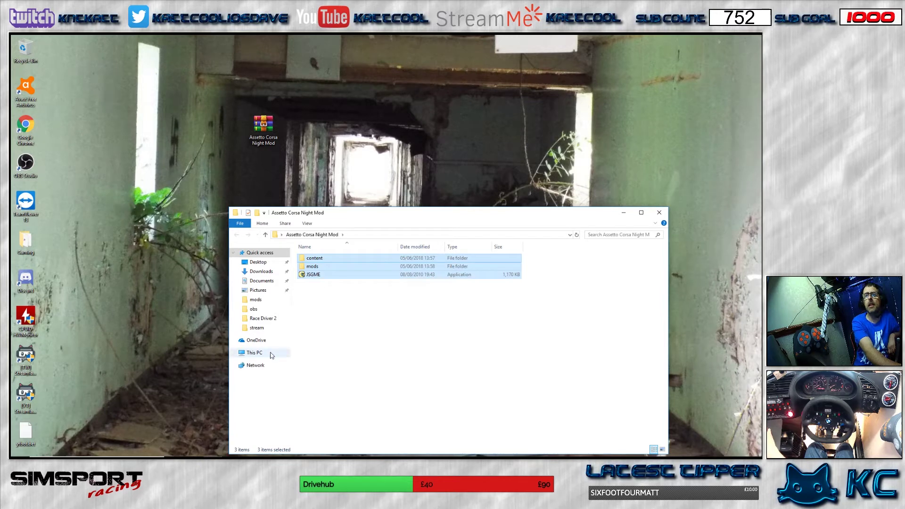
{"action": "left_click", "coordinate": [254, 353]}
{"action": "double_click", "coordinate": [454, 351]}
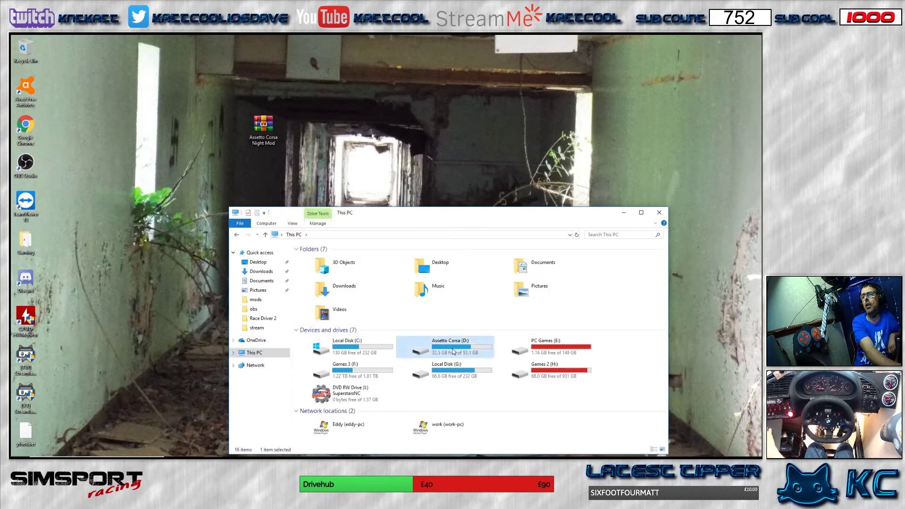
{"action": "double_click", "coordinate": [309, 260]}
{"action": "double_click", "coordinate": [309, 260]}
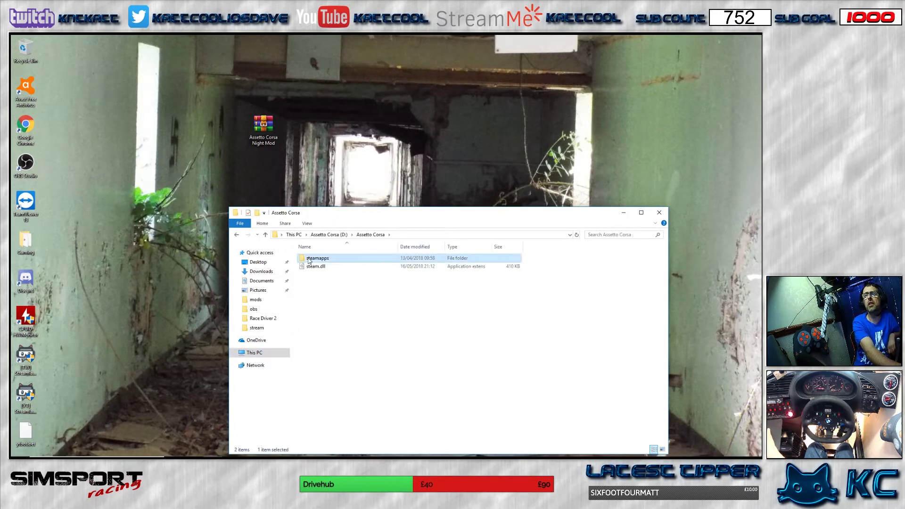
{"action": "left_click", "coordinate": [309, 260]}
{"action": "double_click", "coordinate": [309, 259]}
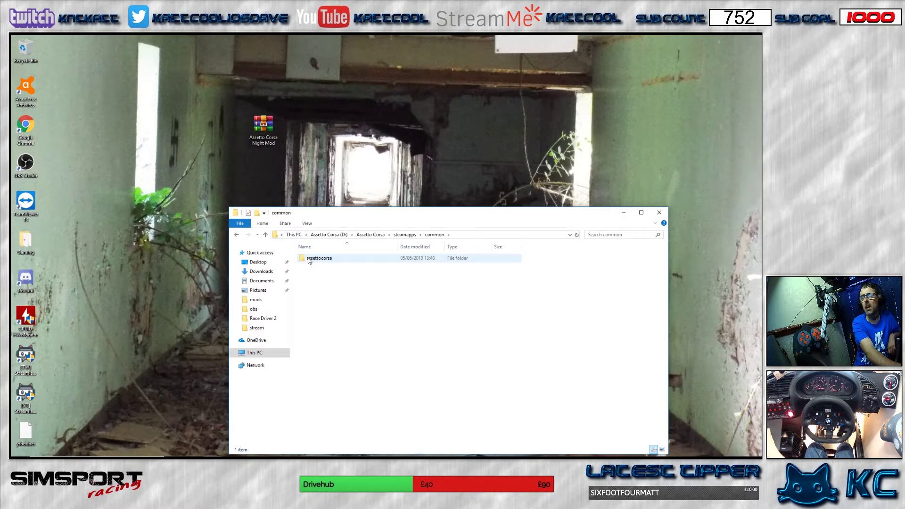
{"action": "double_click", "coordinate": [309, 259]}
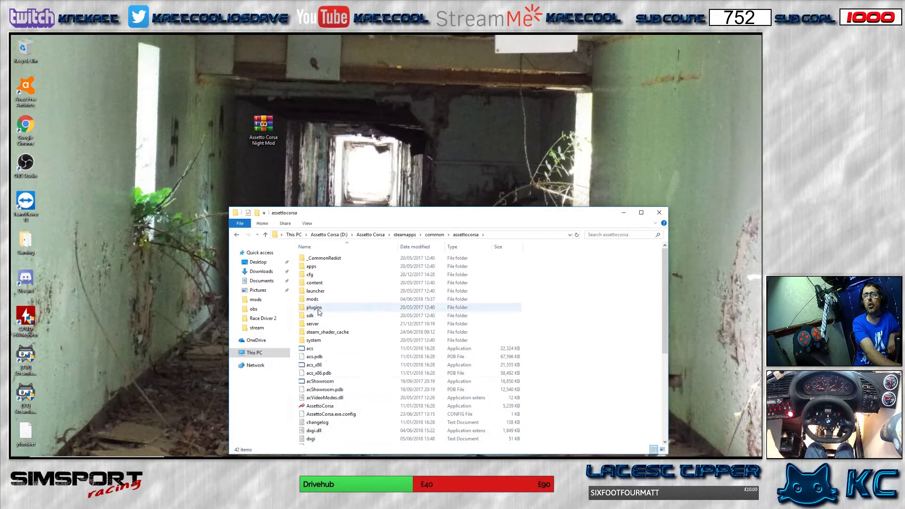
- Paste content, mods and JSGME into the assettocorsa game folder
{"action": "right_click", "coordinate": [583, 351]}
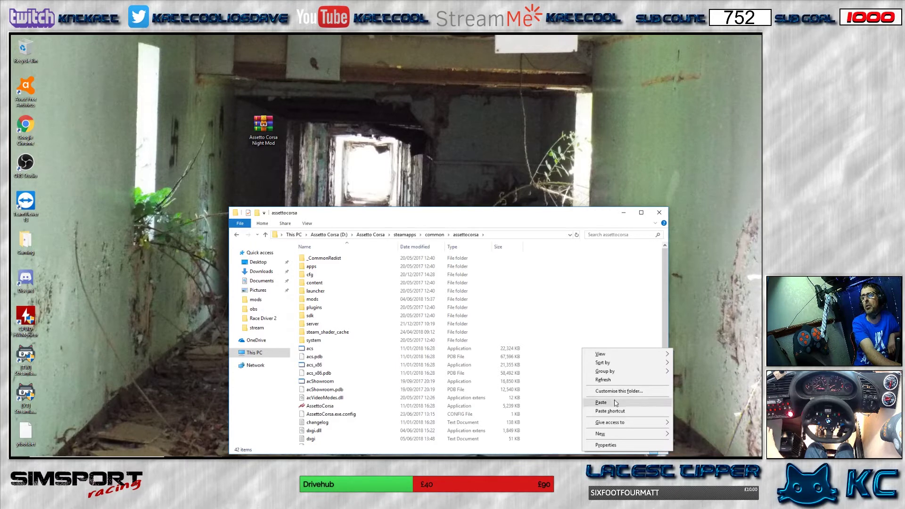
{"action": "left_click", "coordinate": [585, 296]}
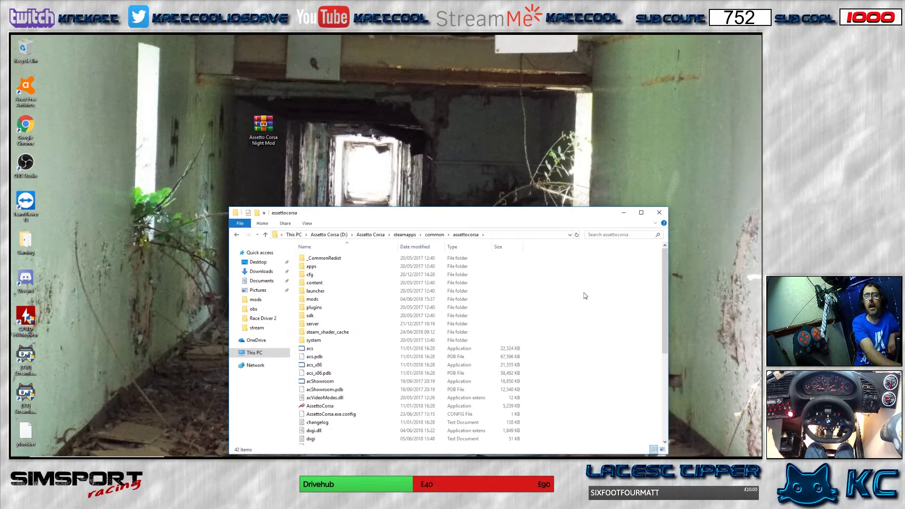
{"action": "left_click_drag", "start_coordinate": [527, 217], "coordinate": [511, 101]}
{"action": "scroll", "coordinate": [568, 233], "scroll_direction": "down", "scroll_amount": 6}
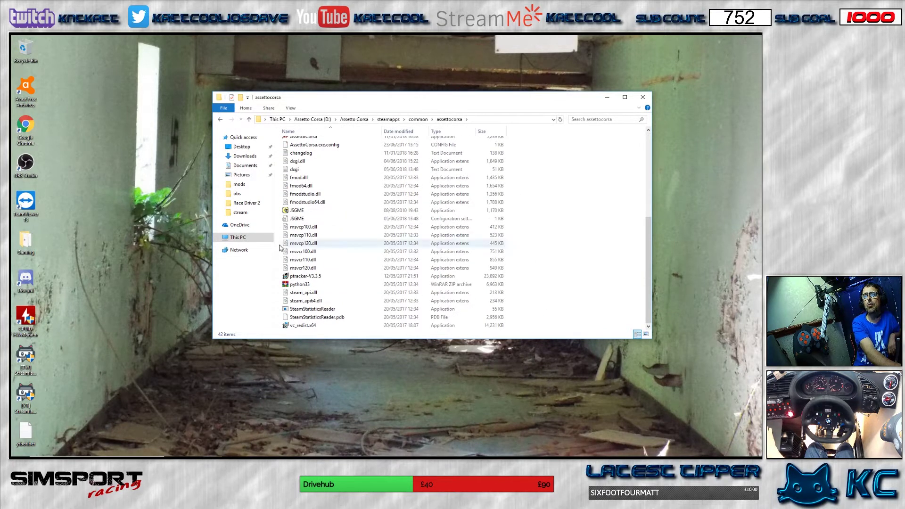
{"action": "mouse_move", "coordinate": [297, 212]}
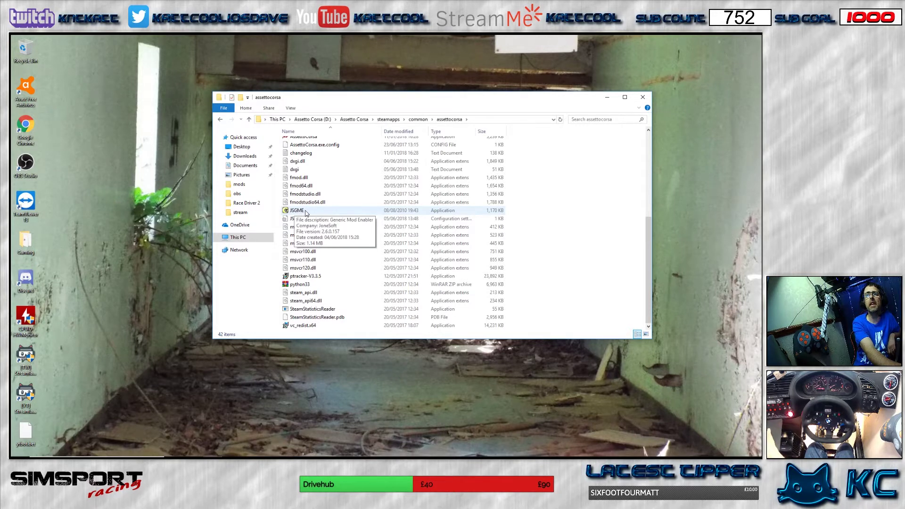
- Run JSGME with admin permission, enable Shaders Lights Patch, then close the enabler
{"action": "double_click", "coordinate": [305, 213]}
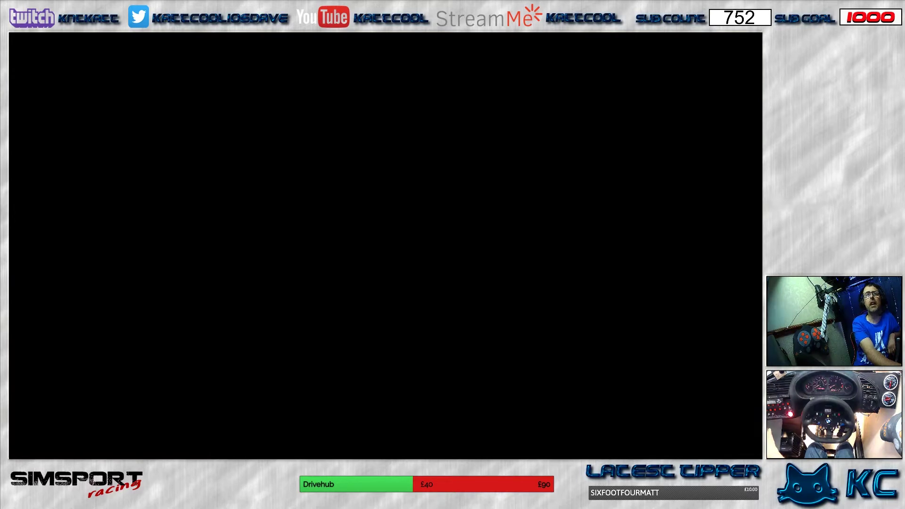
{"action": "left_click", "coordinate": [357, 305]}
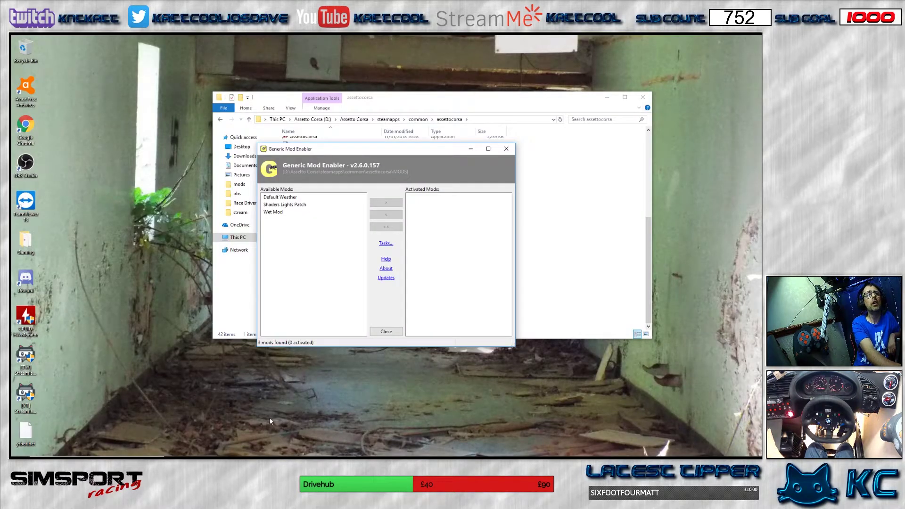
{"action": "mouse_move", "coordinate": [286, 207]}
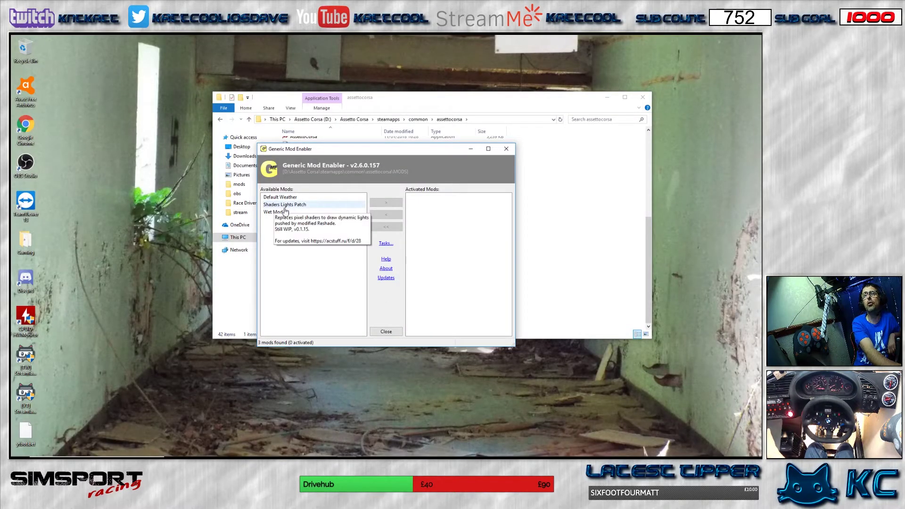
{"action": "left_click", "coordinate": [287, 208]}
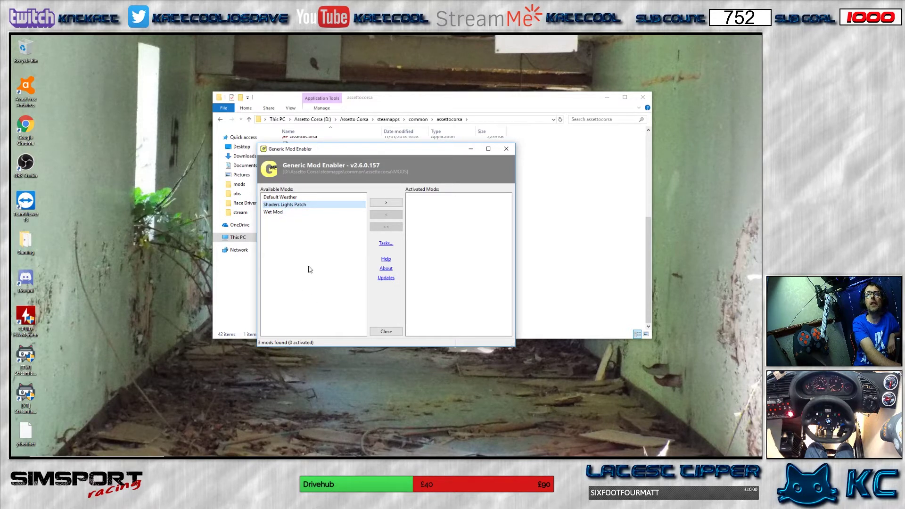
{"action": "left_click", "coordinate": [388, 202]}
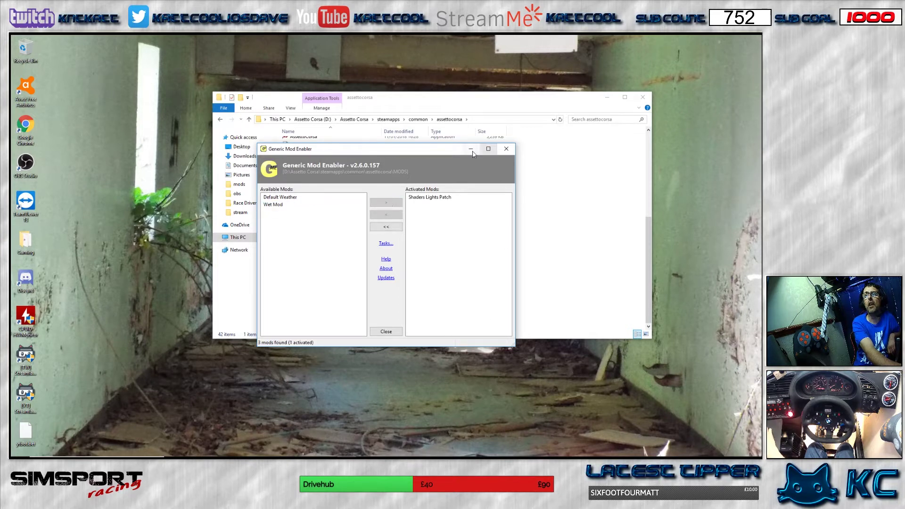
{"action": "left_click", "coordinate": [507, 148]}
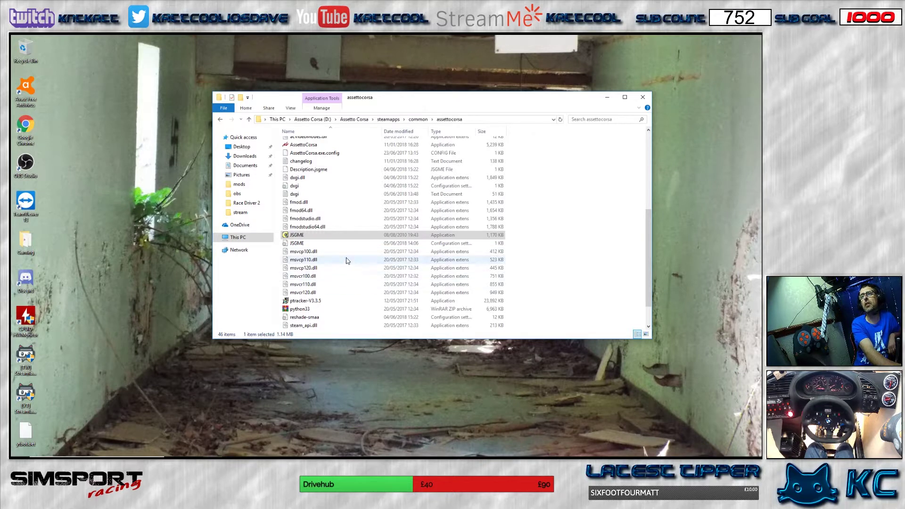
- Start the AssettoCorsa launcher from the top of the assettocorsa install folder
{"action": "scroll", "coordinate": [346, 261], "scroll_direction": "up", "scroll_amount": 5}
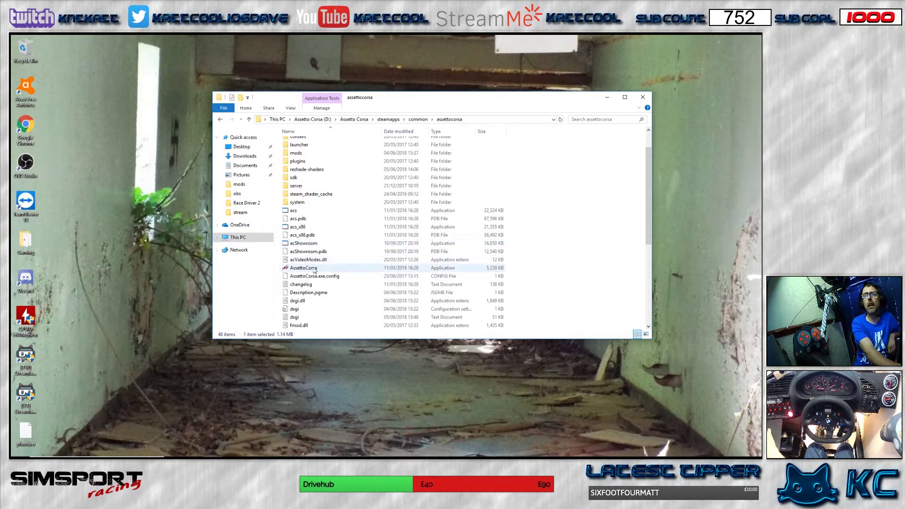
{"action": "double_click", "coordinate": [304, 267]}
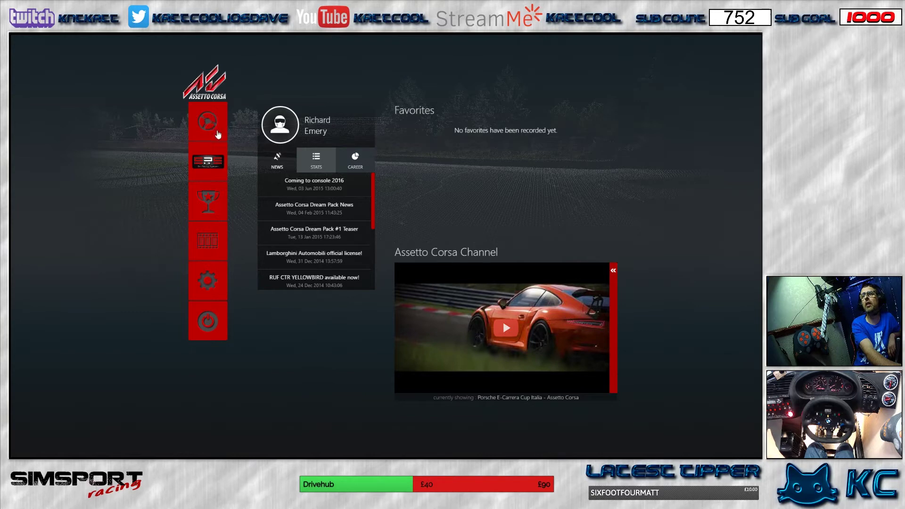
- Go to Drive and expand the Time Attack session tile to show time and weather
{"action": "left_click", "coordinate": [238, 123]}
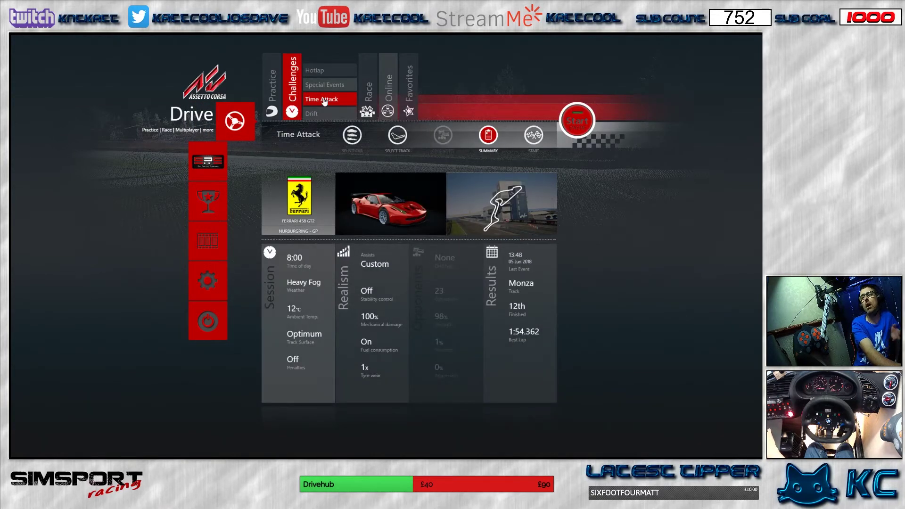
{"action": "mouse_move", "coordinate": [369, 92]}
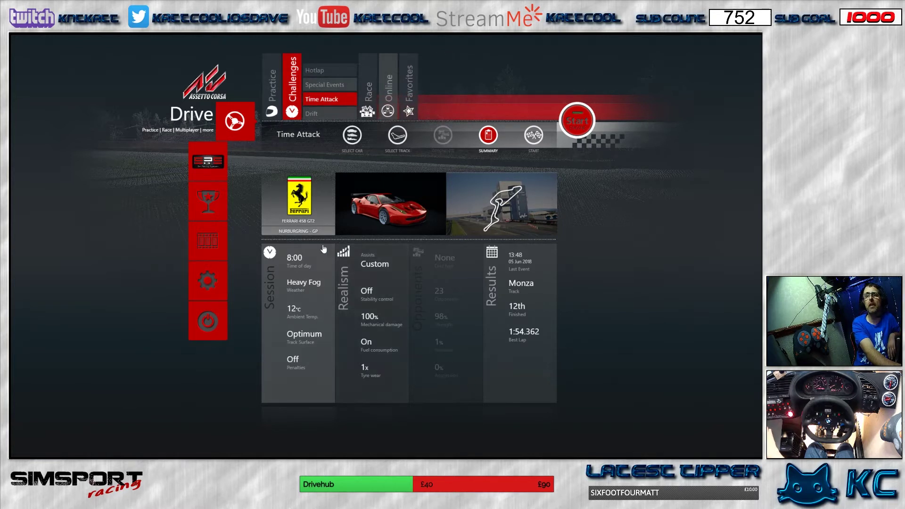
{"action": "left_click", "coordinate": [304, 294]}
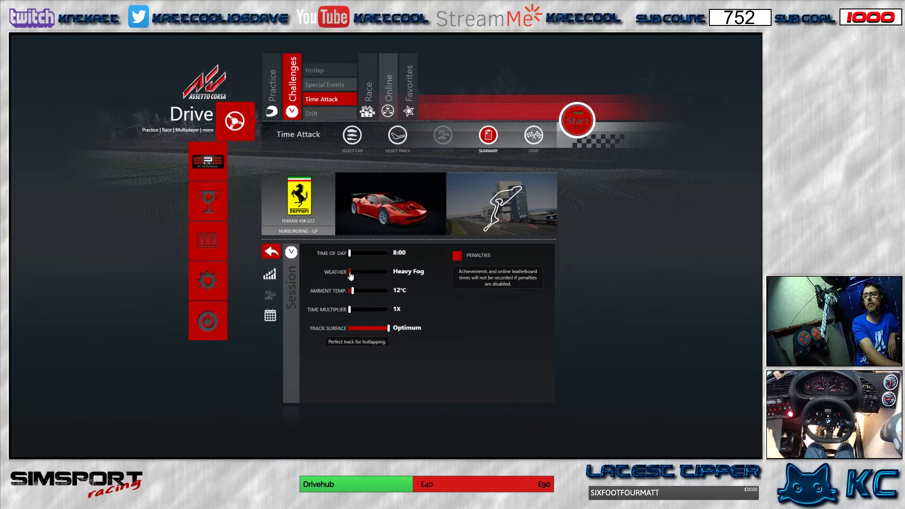
- Slide the weather from Heavy Fog to CityByNight and the time of day to 13:00
{"action": "left_click_drag", "start_coordinate": [350, 275], "coordinate": [368, 277]}
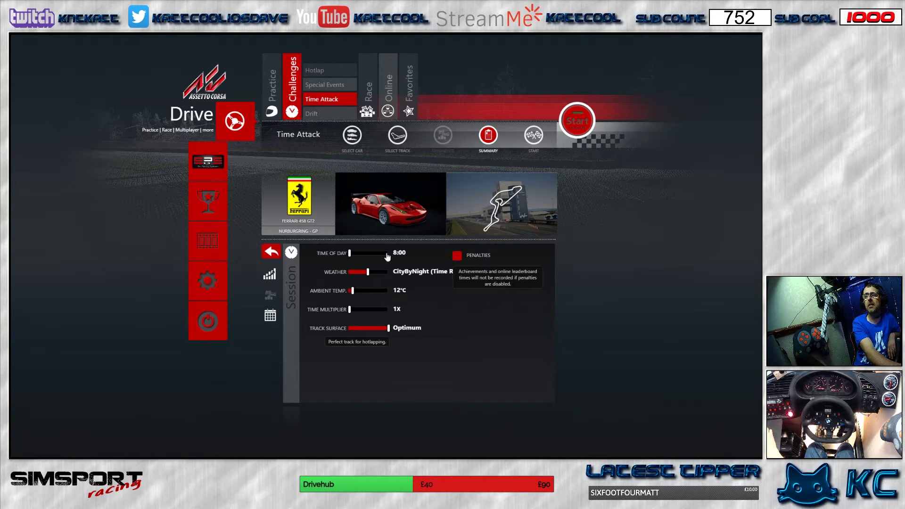
{"action": "left_click_drag", "start_coordinate": [350, 253], "coordinate": [373, 275]}
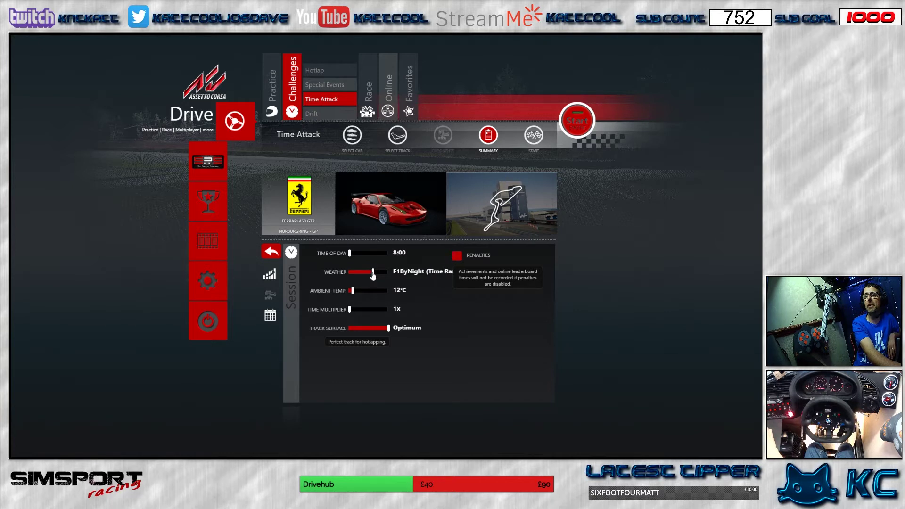
{"action": "mouse_move", "coordinate": [373, 276]}
{"action": "left_mouse_down"}
{"action": "mouse_move", "coordinate": [389, 273]}
{"action": "mouse_move", "coordinate": [347, 277]}
{"action": "mouse_move", "coordinate": [369, 277]}
{"action": "left_mouse_up"}
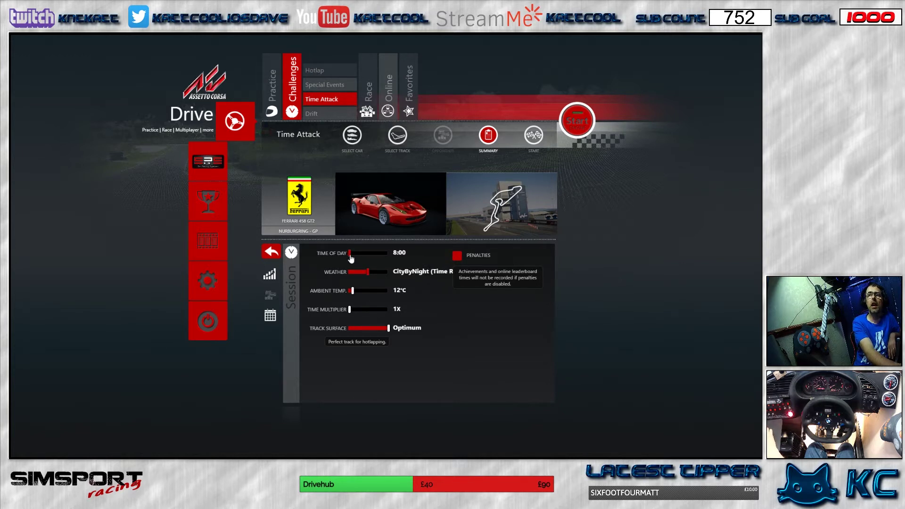
{"action": "left_click_drag", "start_coordinate": [350, 255], "coordinate": [390, 253]}
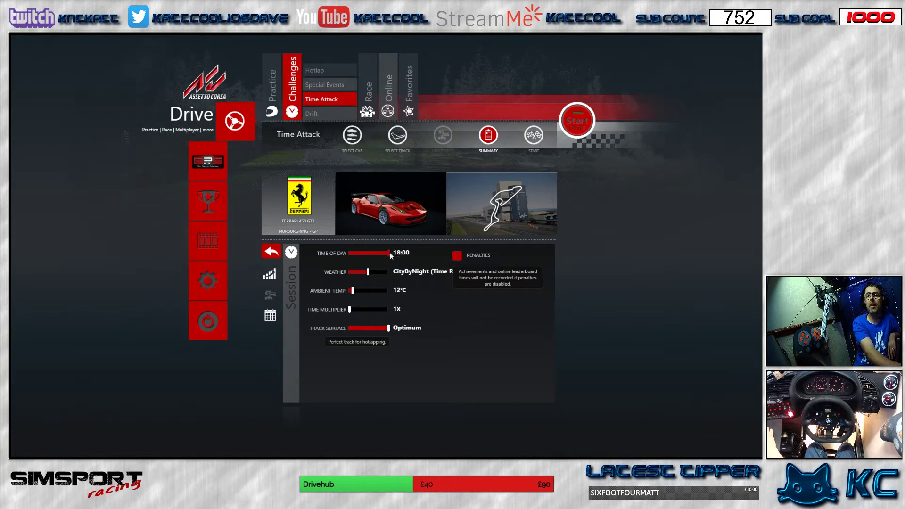
{"action": "left_click_drag", "start_coordinate": [389, 256], "coordinate": [360, 256]}
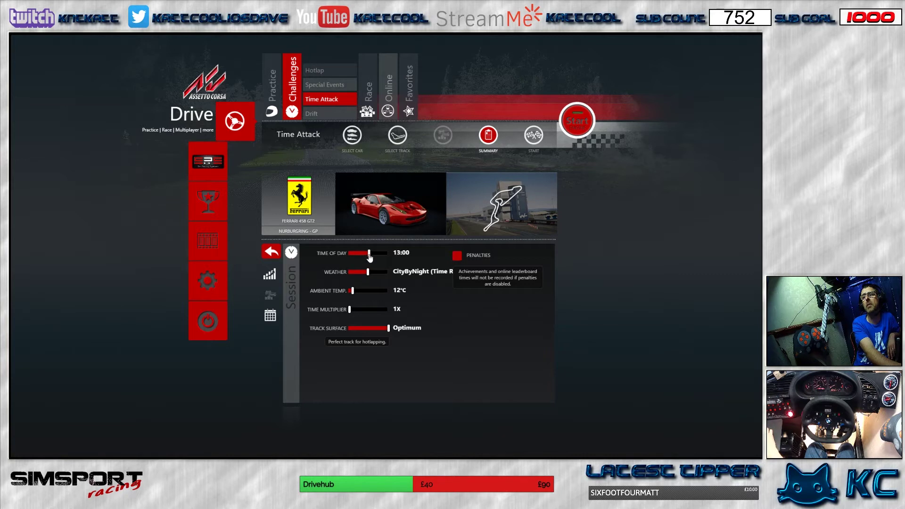
{"action": "left_click_drag", "start_coordinate": [361, 258], "coordinate": [370, 257]}
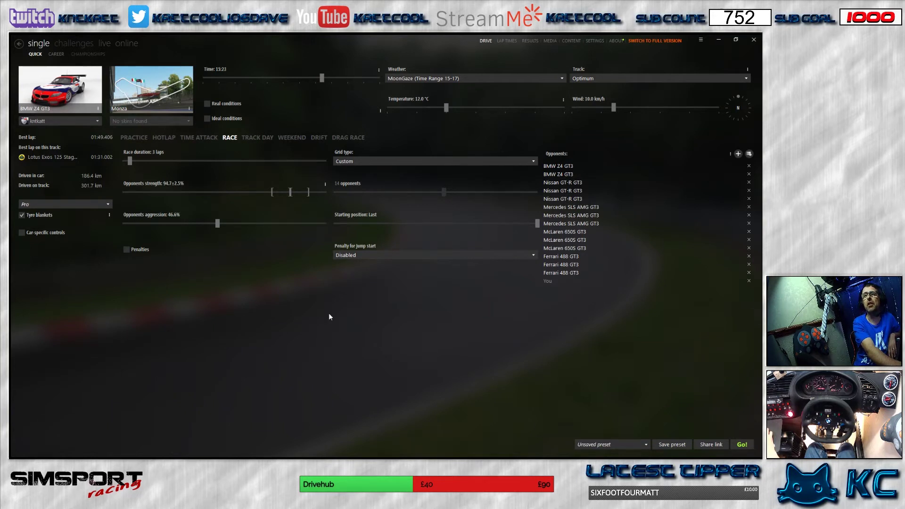
- Pick EveningEve (Set Time at 18) from the Mods section of the Weather dropdown
{"action": "mouse_move", "coordinate": [565, 81]}
{"action": "left_click", "coordinate": [562, 78]}
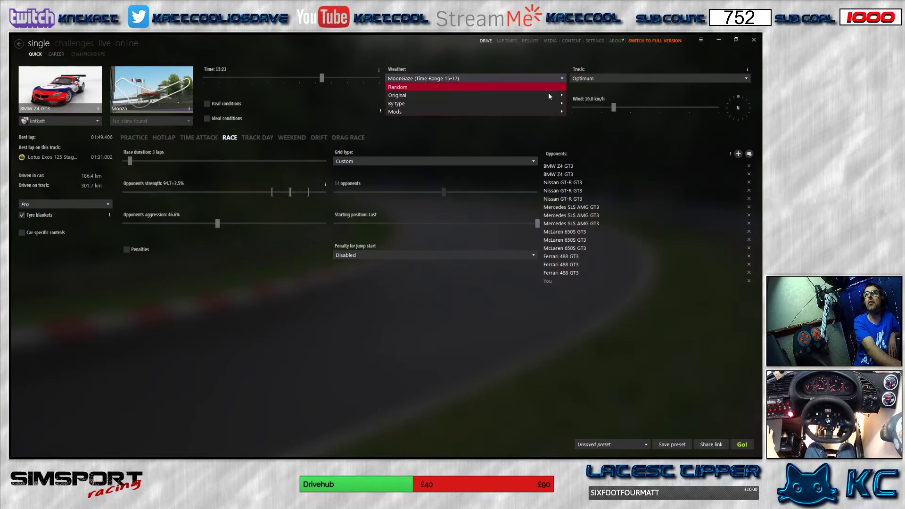
{"action": "mouse_move", "coordinate": [519, 77]}
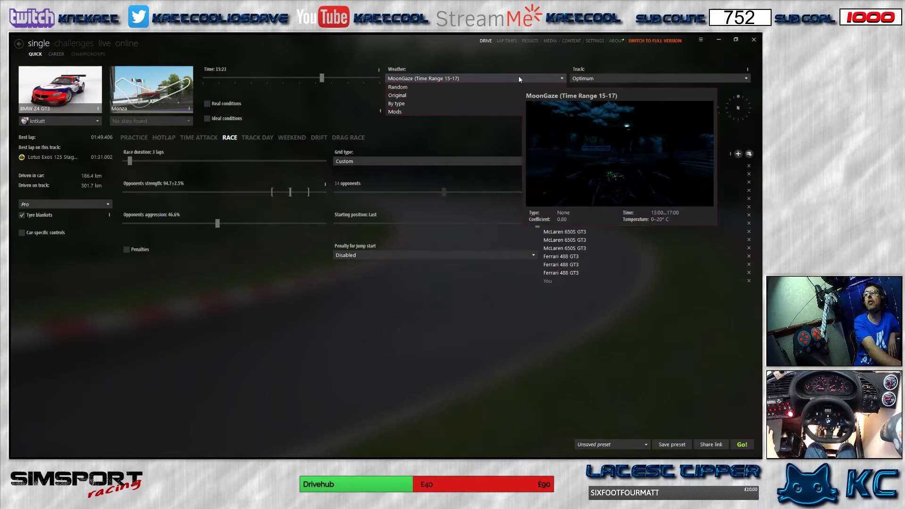
{"action": "mouse_move", "coordinate": [494, 116]}
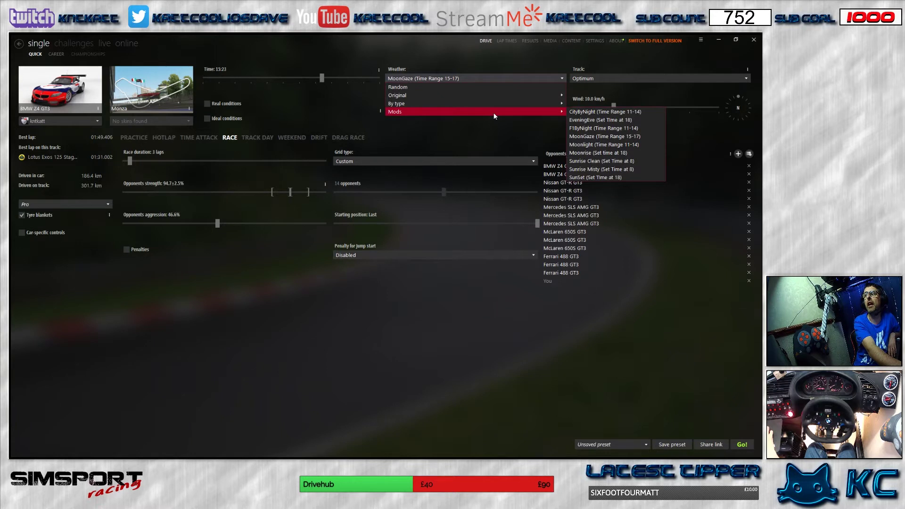
{"action": "mouse_move", "coordinate": [589, 121]}
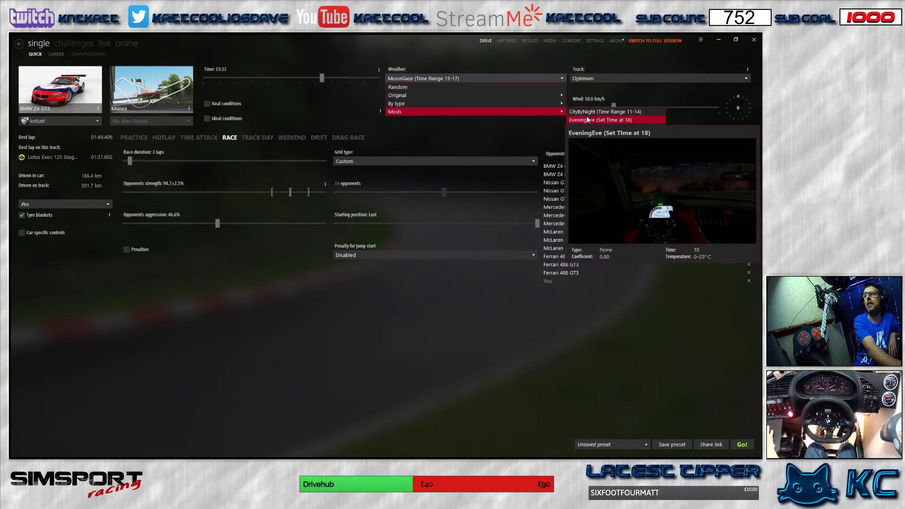
{"action": "mouse_move", "coordinate": [589, 138]}
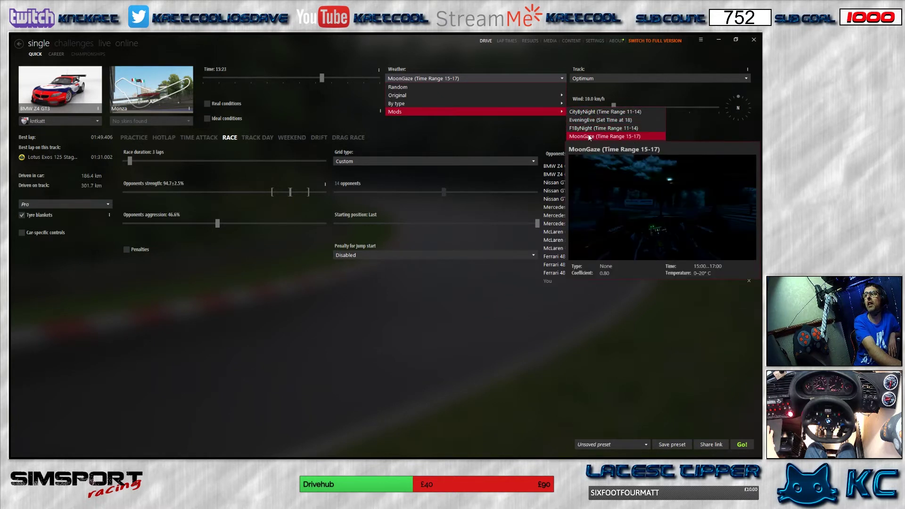
{"action": "left_click", "coordinate": [623, 120]}
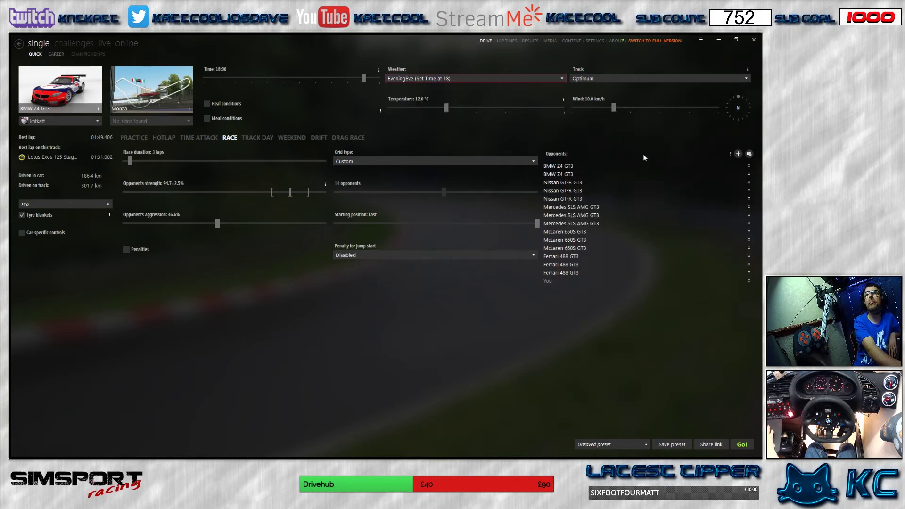